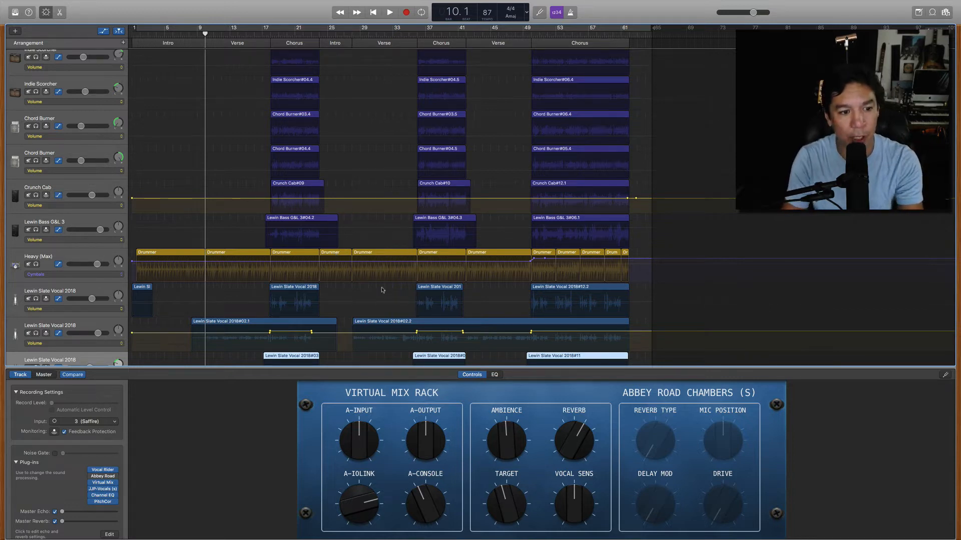
- Play the full mix from bar 14 through the first chorus
left_click(238, 33)
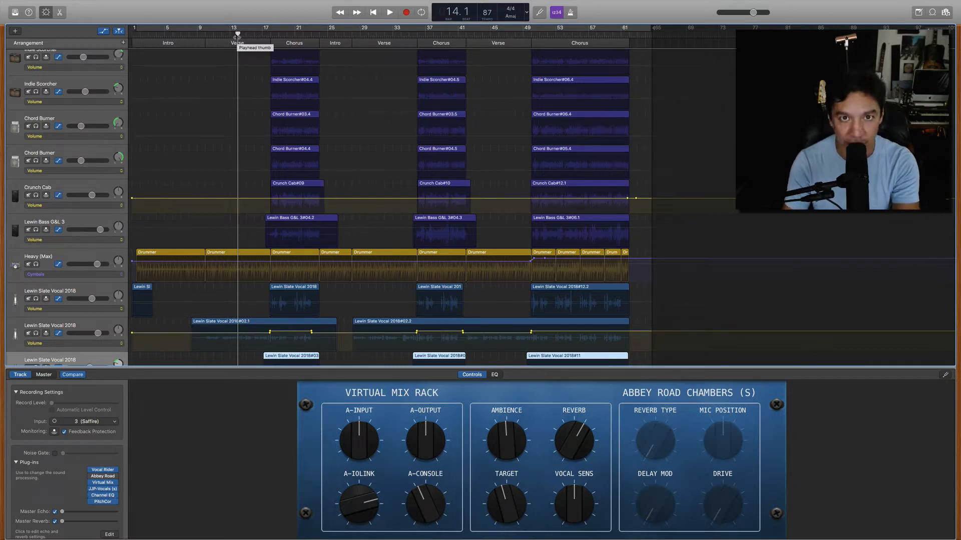
key("space")
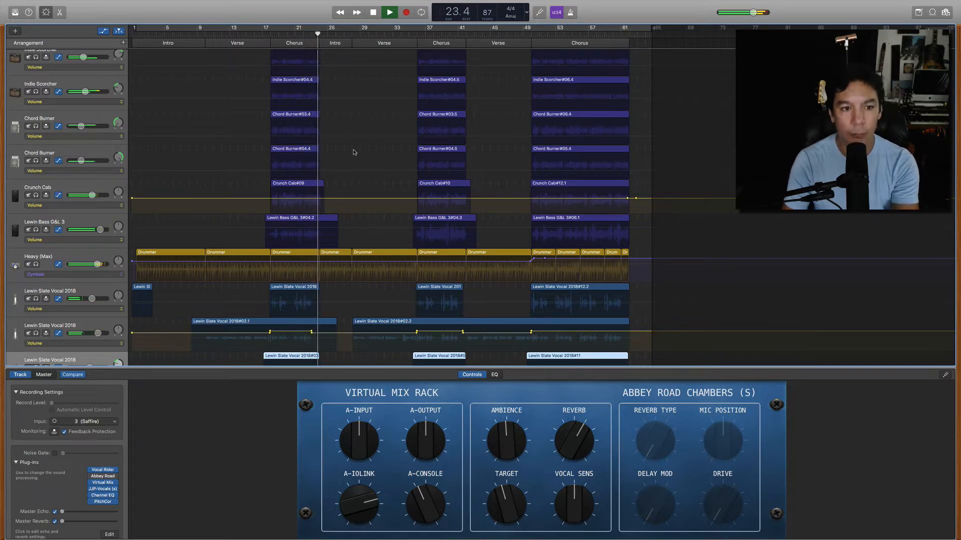
key("space")
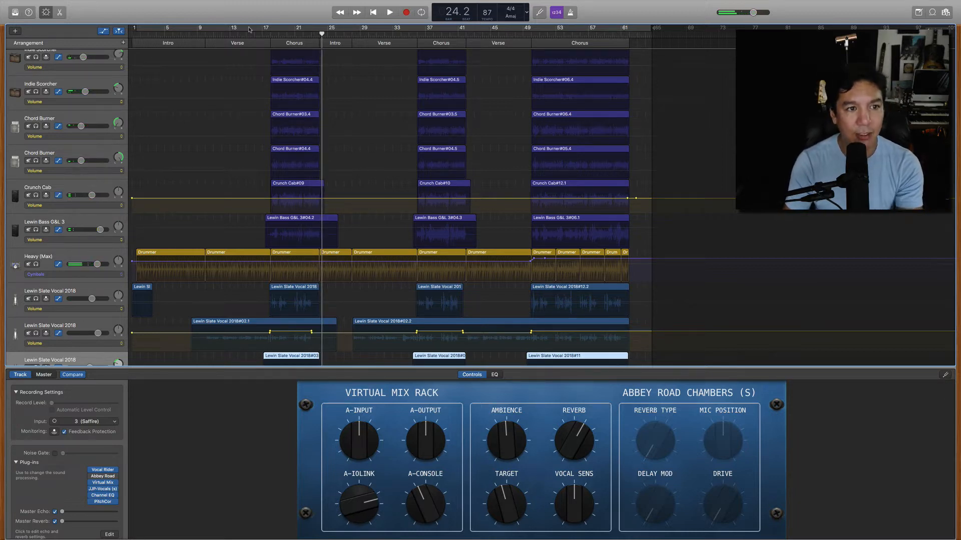
- Return the playhead to bar 10 at the start of the first verse and solo the verse vocal track
left_click(233, 34)
left_click_drag(232, 34, 205, 33)
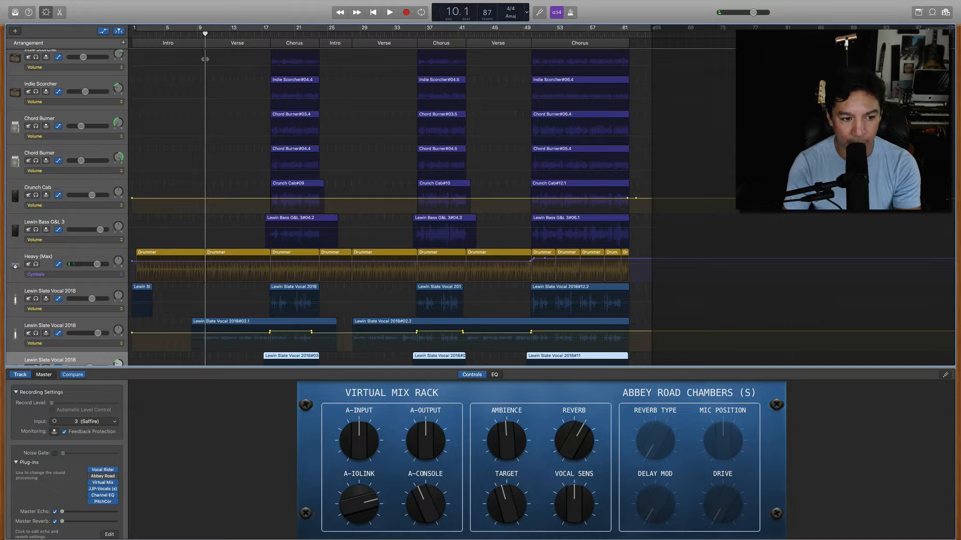
left_click(74, 325)
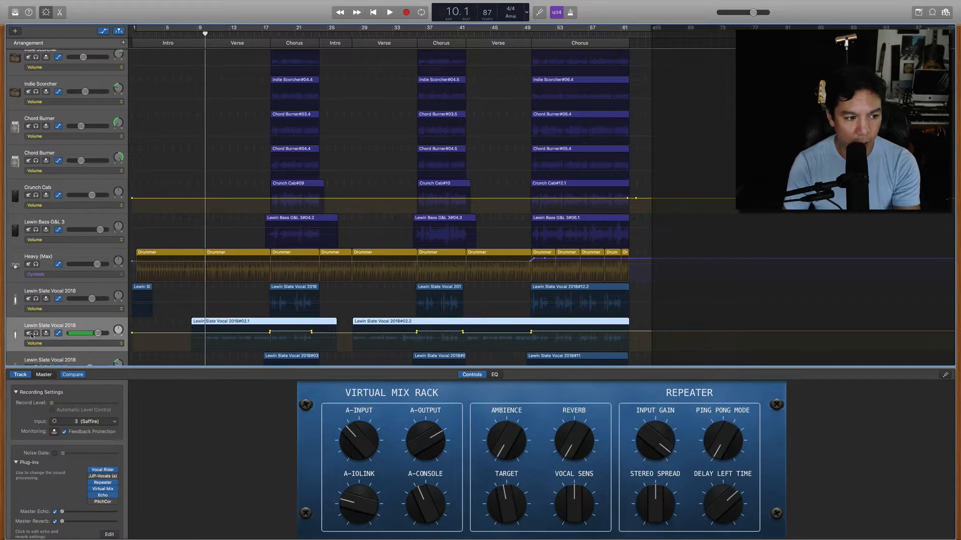
left_click(36, 333)
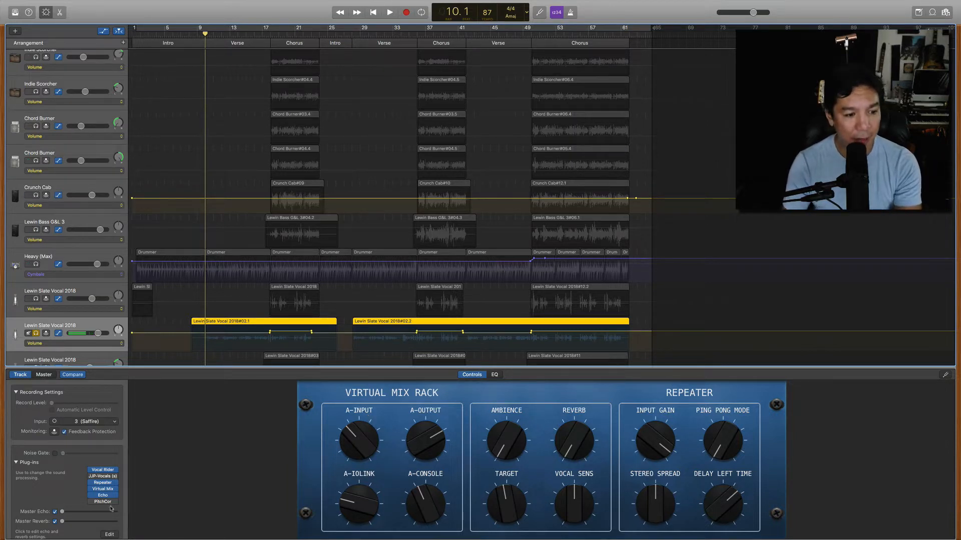
- Audition the vocal's Repeater delay bypassed and enabled during playback, and close the plug-in
left_click(105, 483)
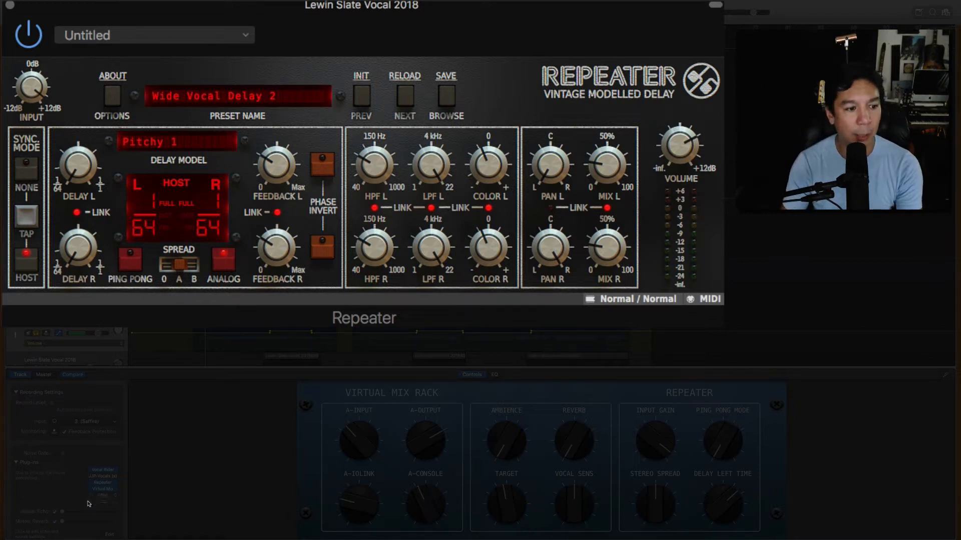
left_click(30, 34)
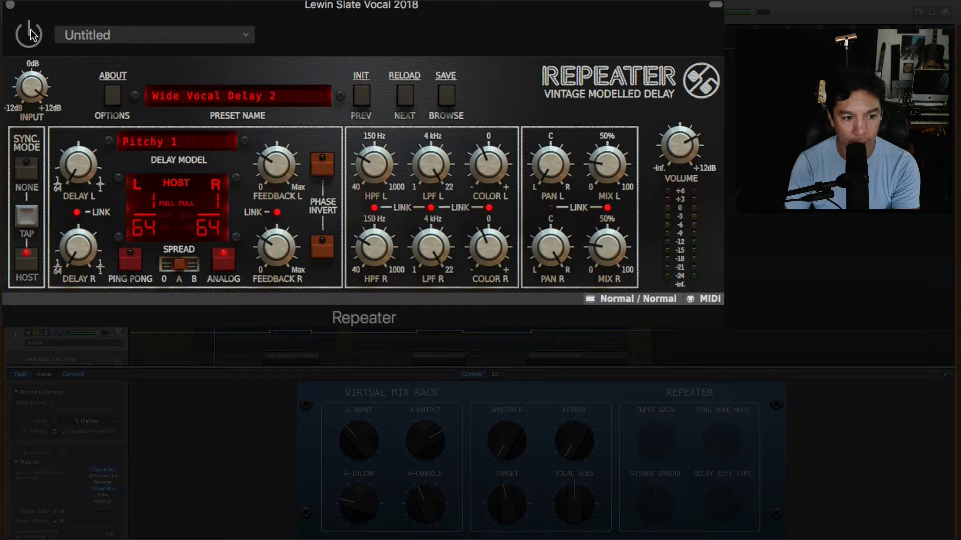
left_click(30, 35)
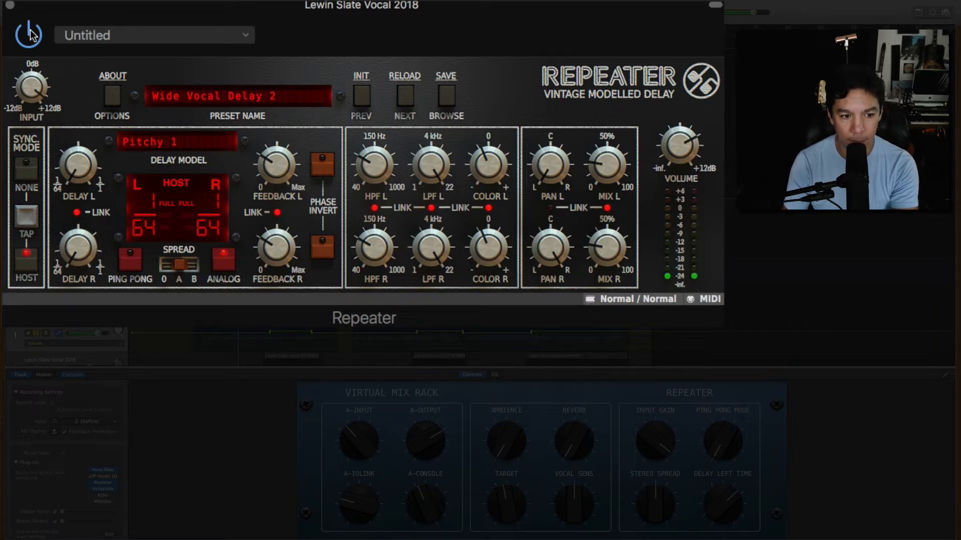
left_click(30, 35)
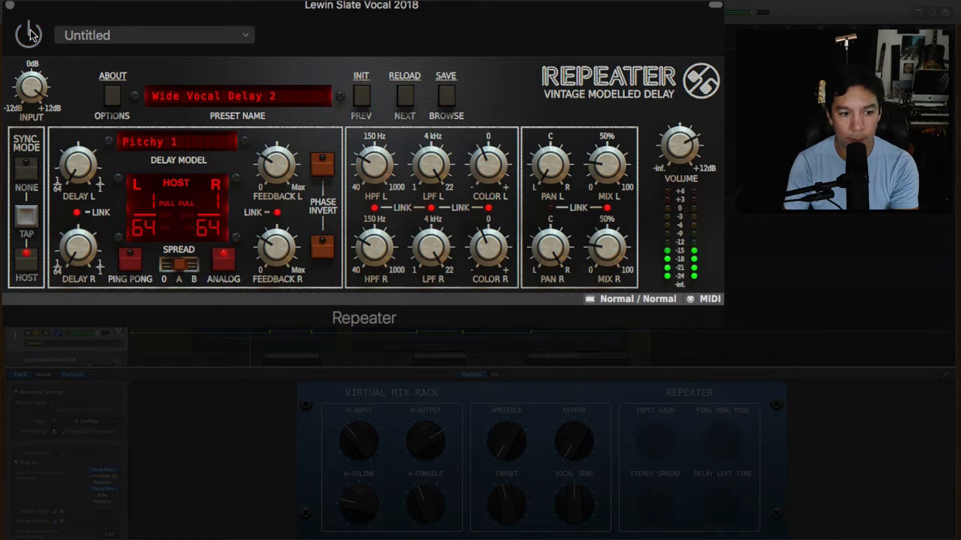
left_click(30, 35)
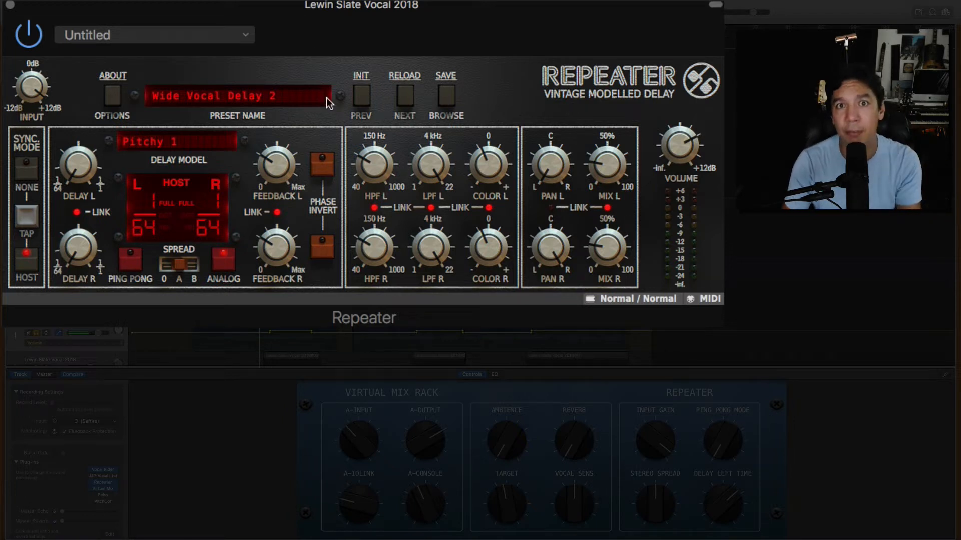
left_click(10, 5)
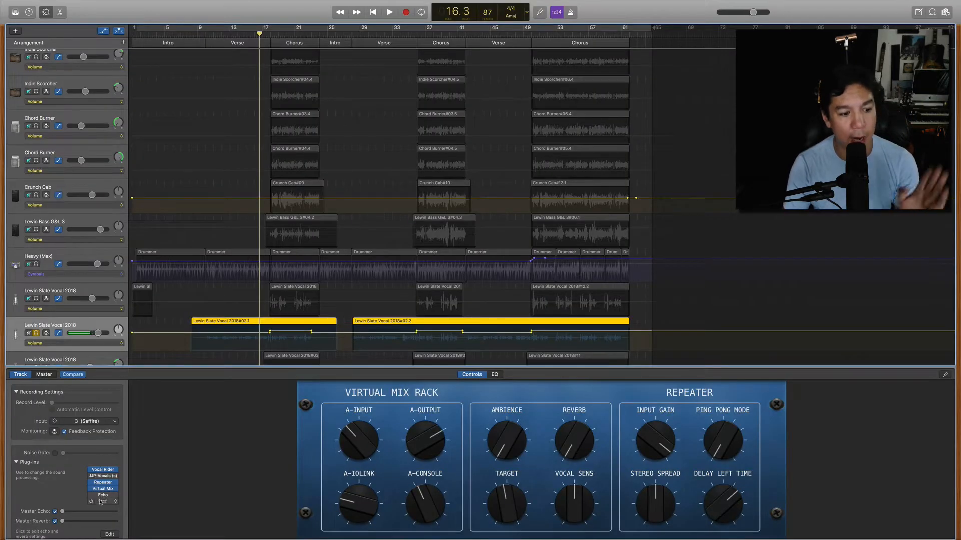
- Open the soloed vocal's Echo plug-in and toggle its bypass to audition the 1/4 delay
mouse_move(102, 496)
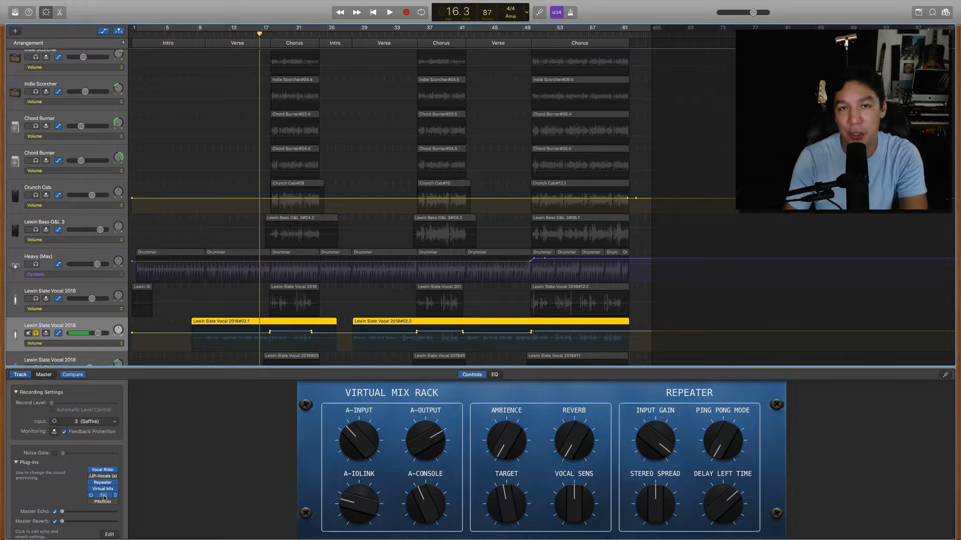
left_click(104, 496)
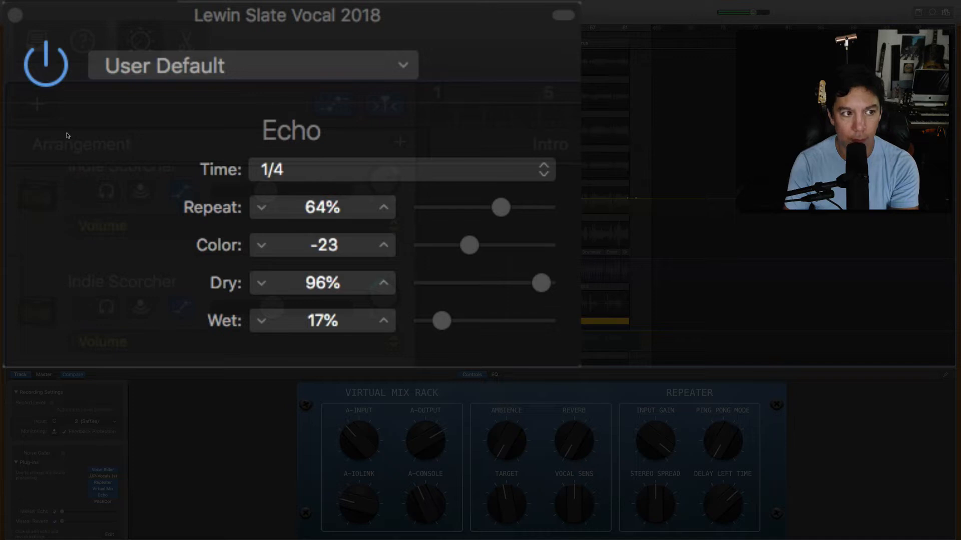
left_click(56, 77)
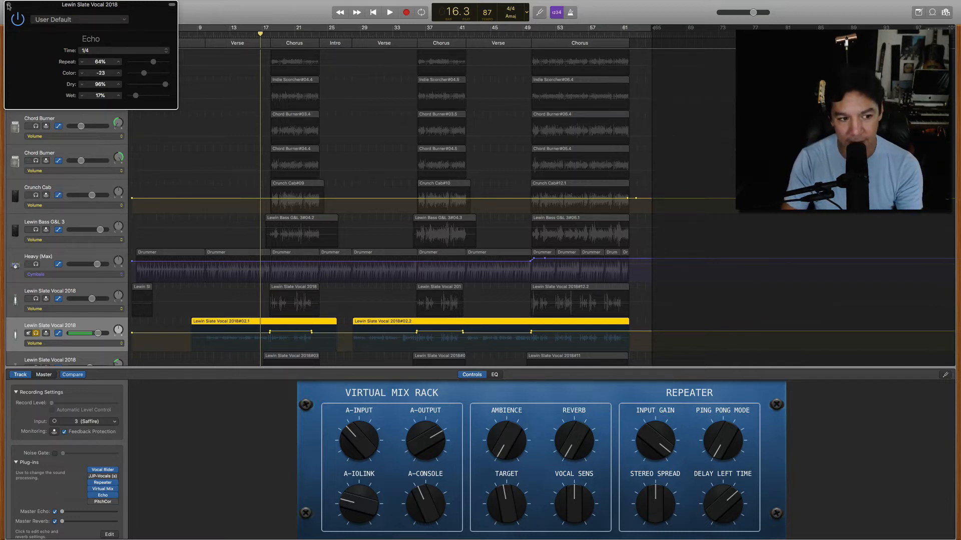
- Unsolo the vocal, play the verse in the full mix with the Echo active, and close the Echo plug-in
left_click(35, 333)
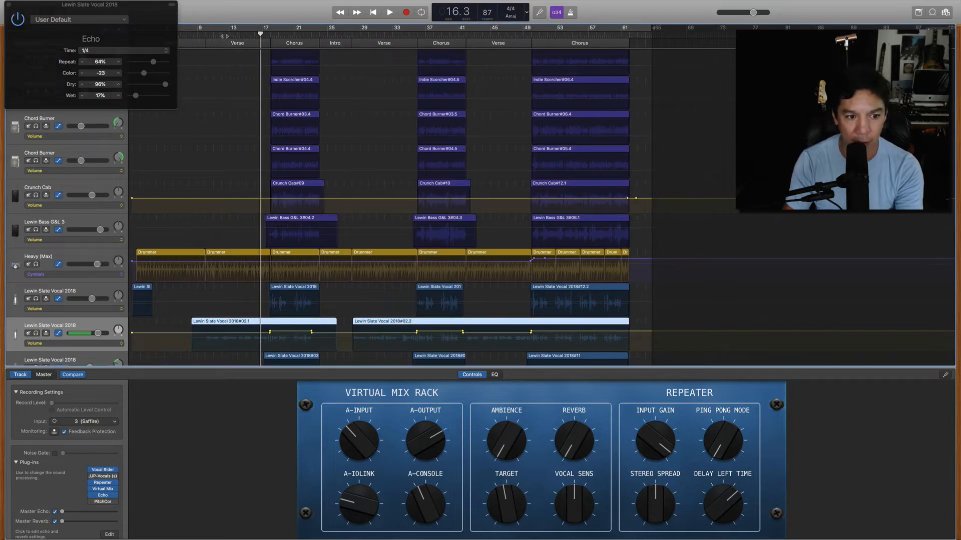
left_click(224, 36)
left_click(212, 39)
key("space")
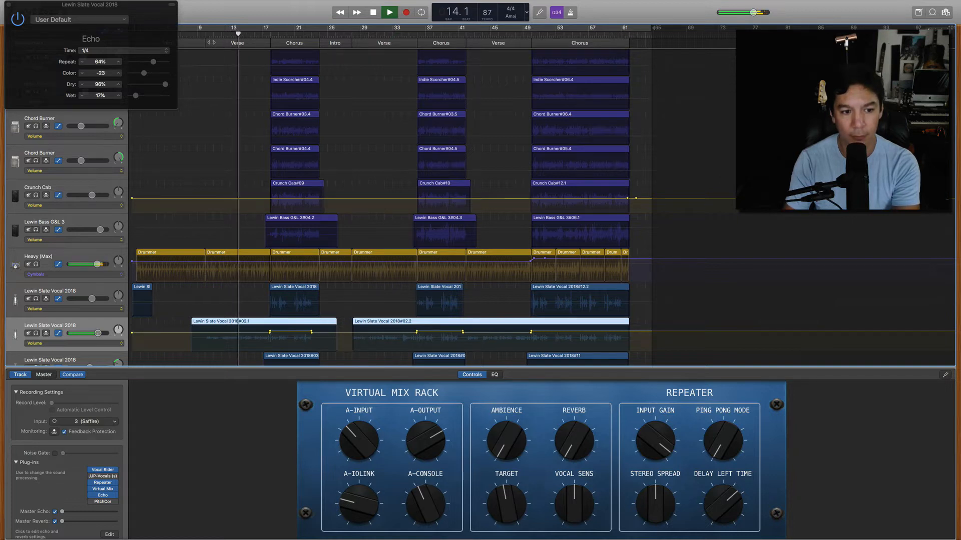
key("space")
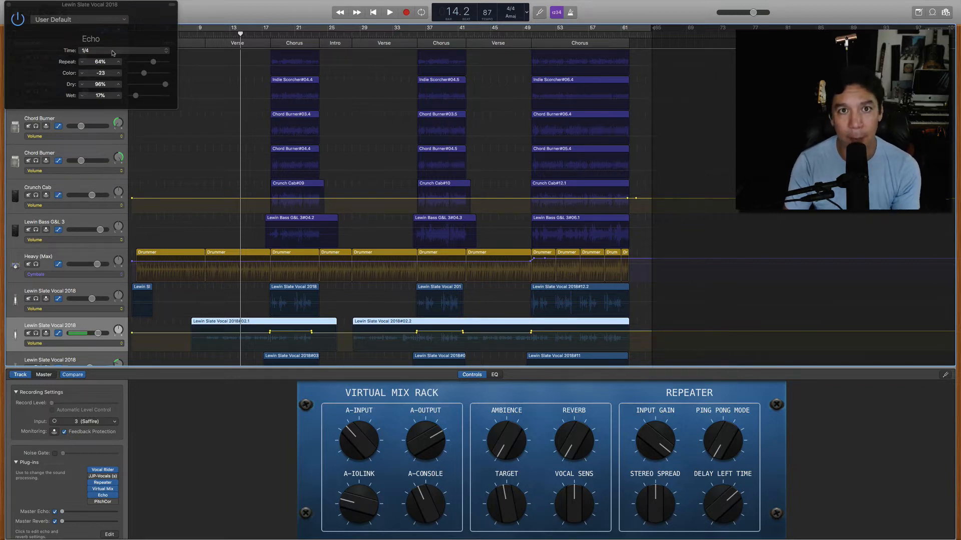
left_click(9, 7)
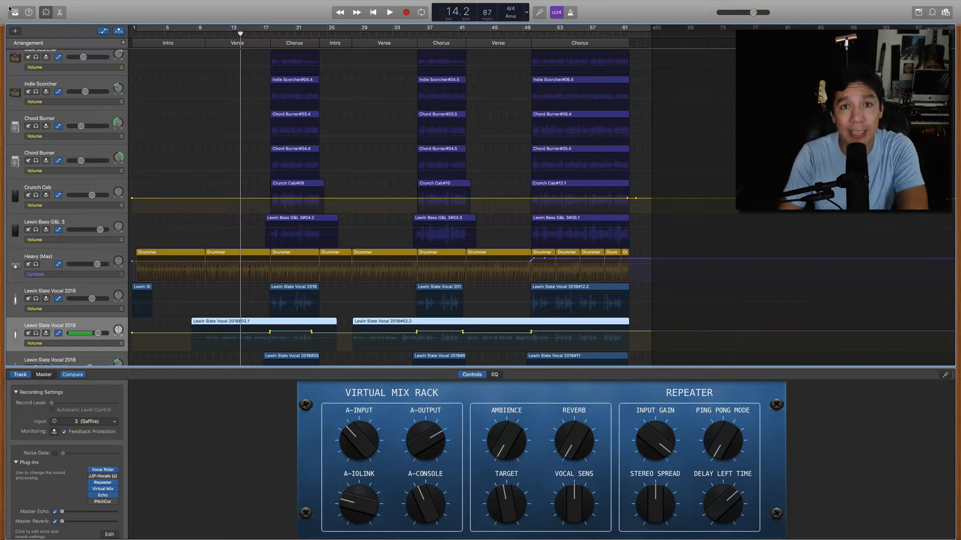
- Open the vocal's Virtual Mix Rack and compare the sound with the FG-76 module switched on and off
left_click(109, 490)
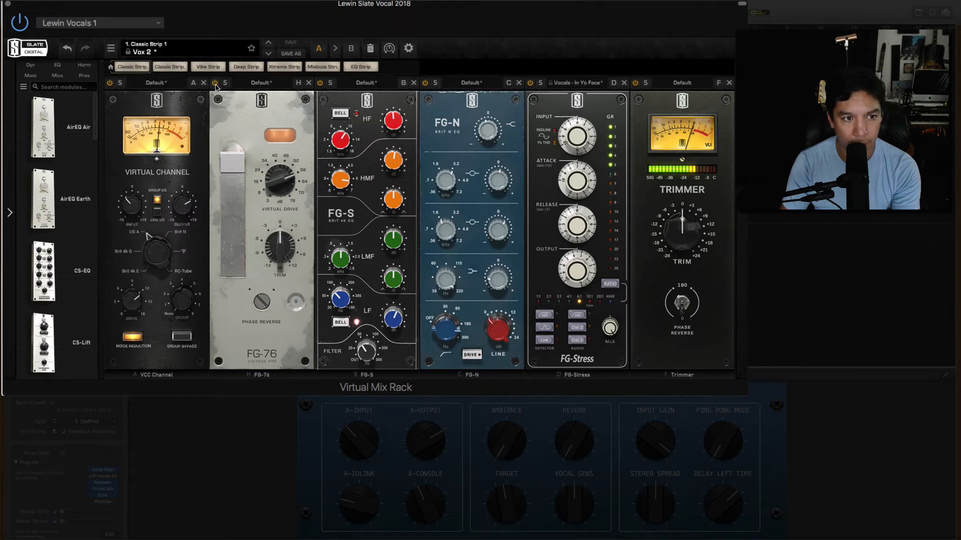
left_click(215, 85)
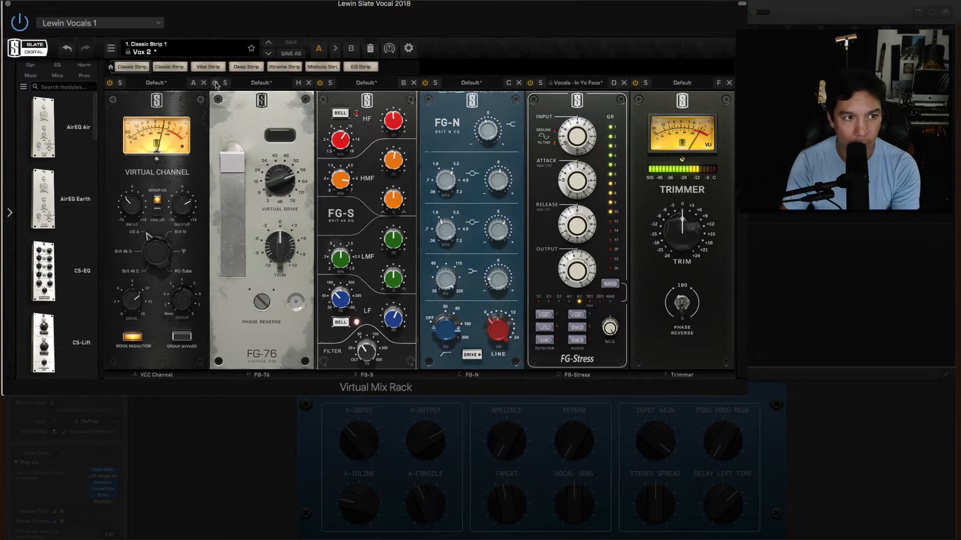
left_click(215, 83)
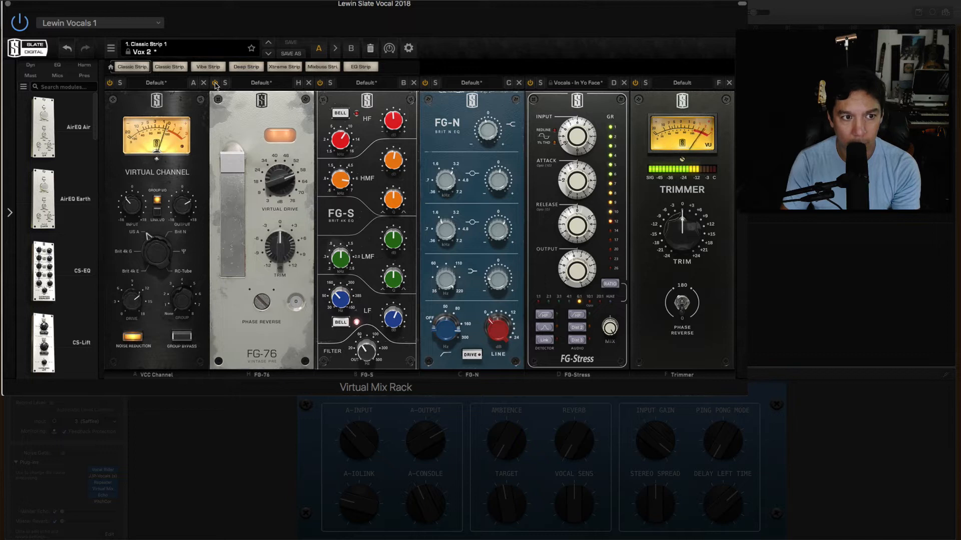
left_click(215, 83)
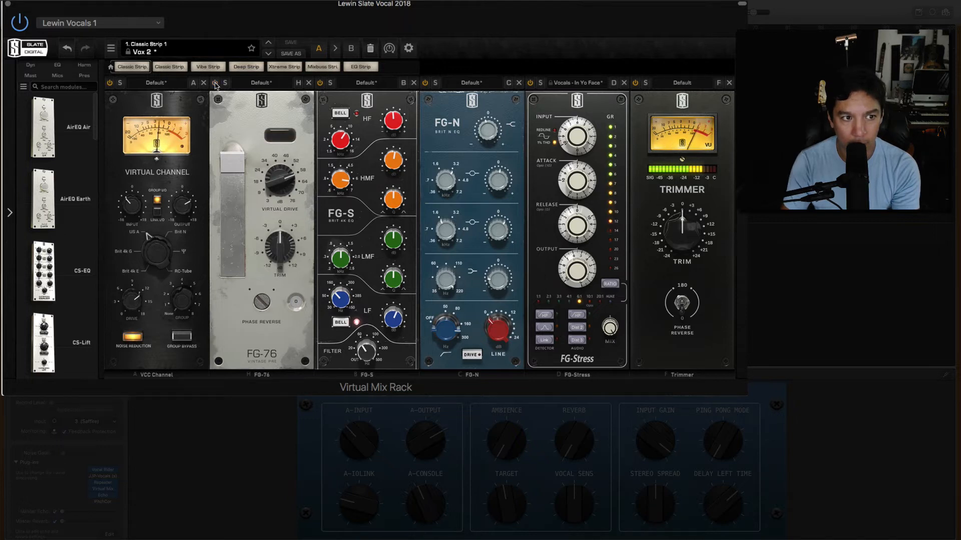
left_click(215, 83)
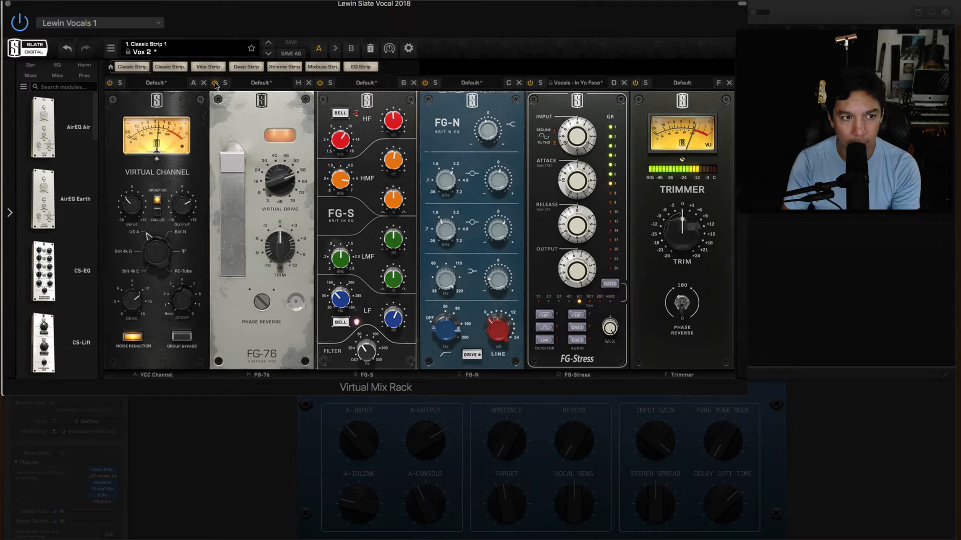
left_click(215, 83)
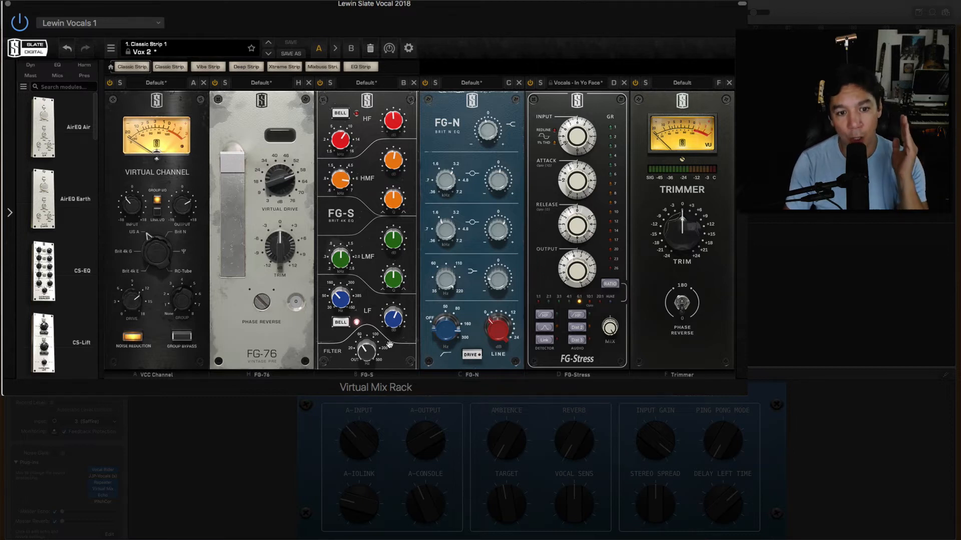
- Examine the FG-N EQ bands and FG-Stress compressor settings, listen to the soloed vocal, and close the Virtual Mix Rack
mouse_move(448, 332)
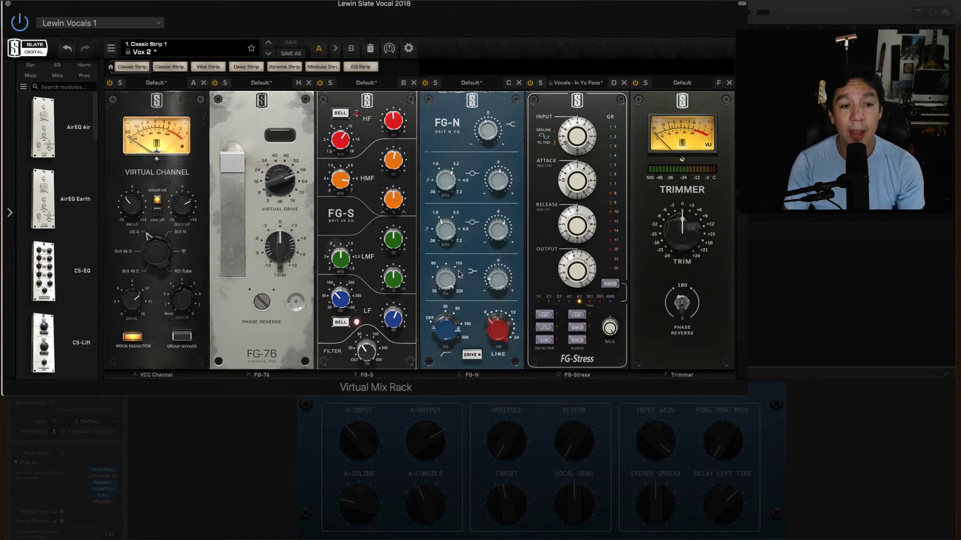
mouse_move(447, 281)
mouse_move(503, 284)
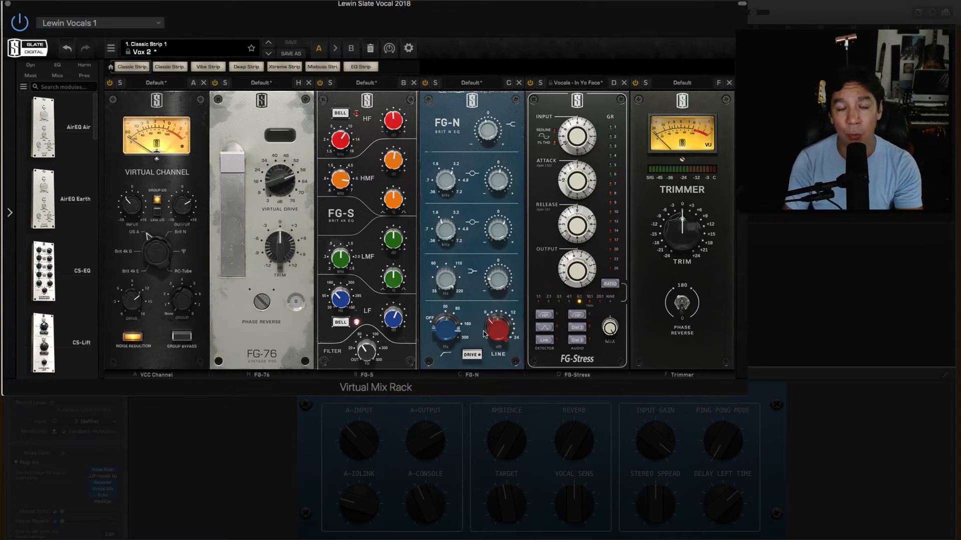
mouse_move(484, 334)
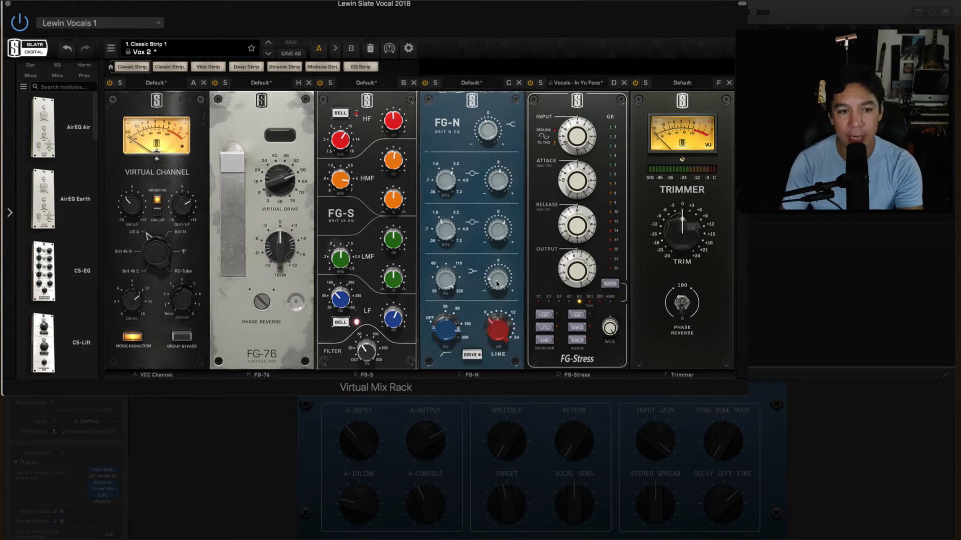
mouse_move(498, 234)
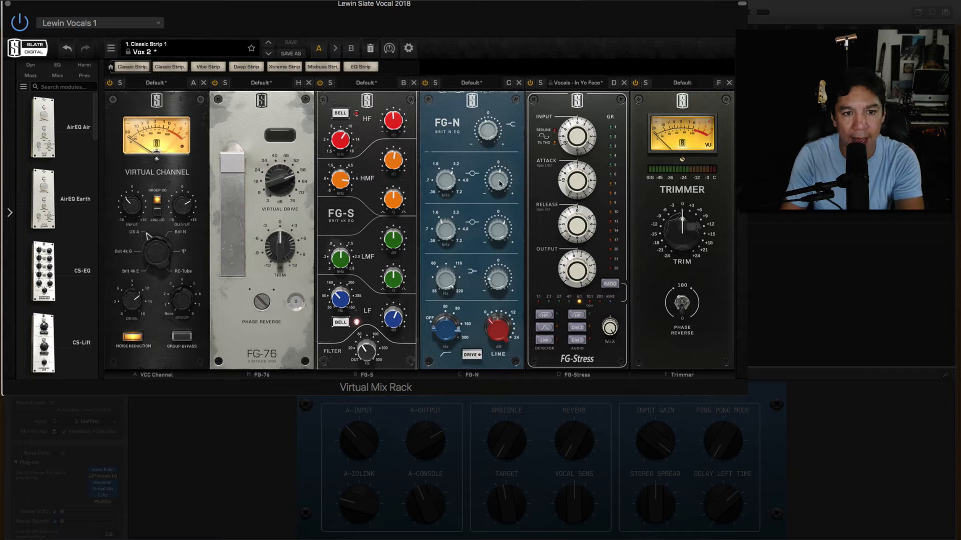
mouse_move(499, 183)
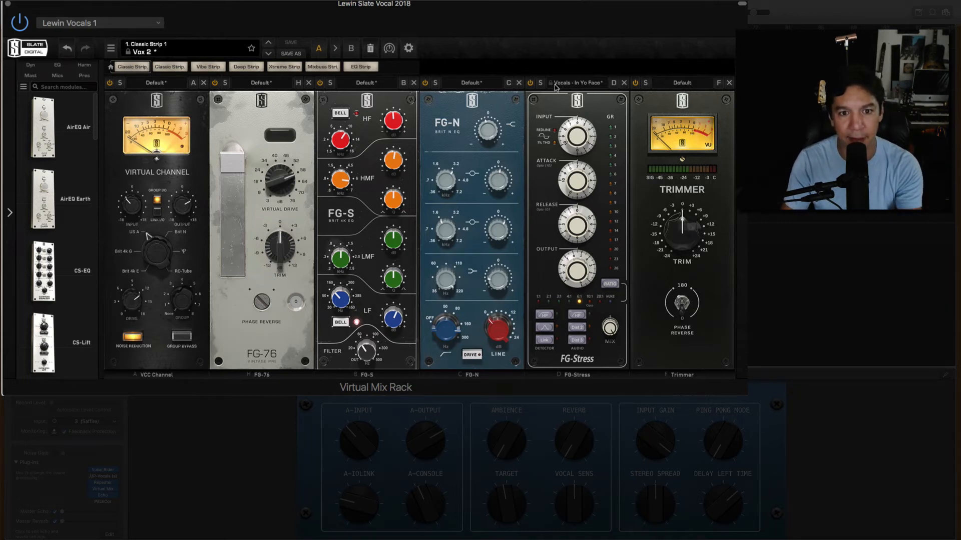
key("space")
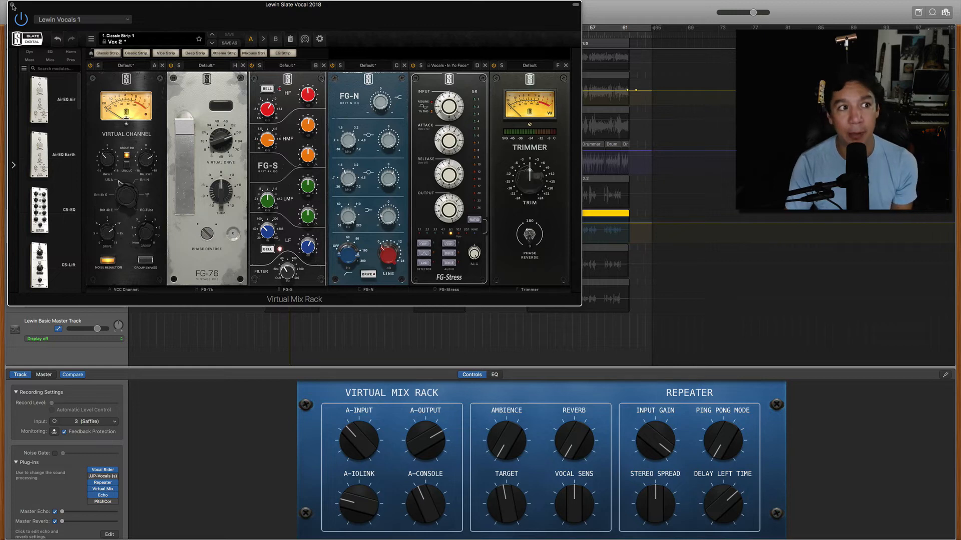
left_click(13, 6)
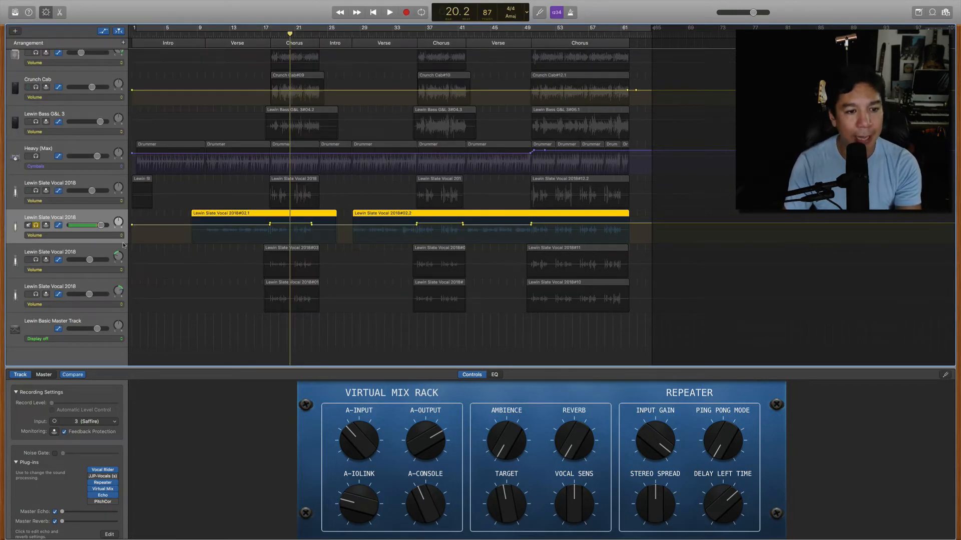
- Place the playhead at bar 17 just before the first chorus and unsolo the vocal track
left_click(269, 36)
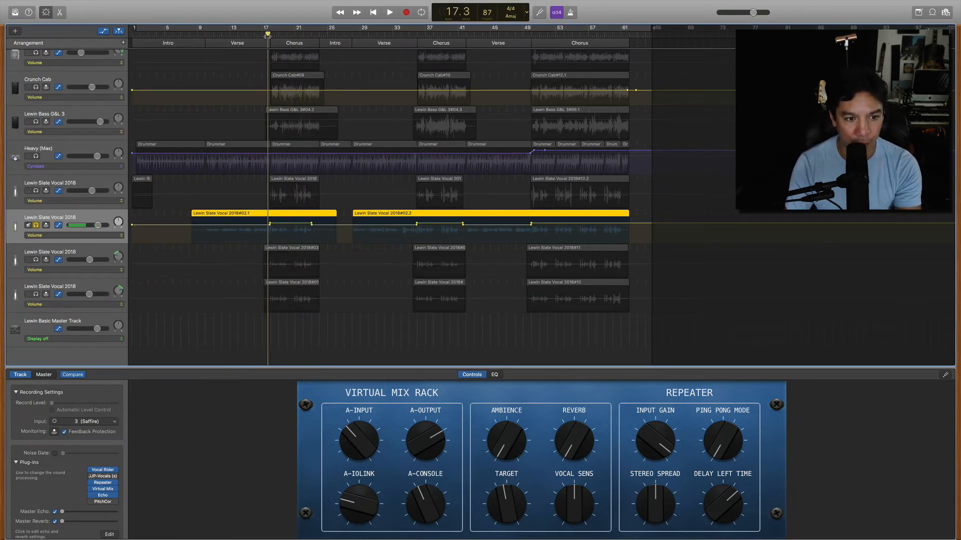
left_click(263, 36)
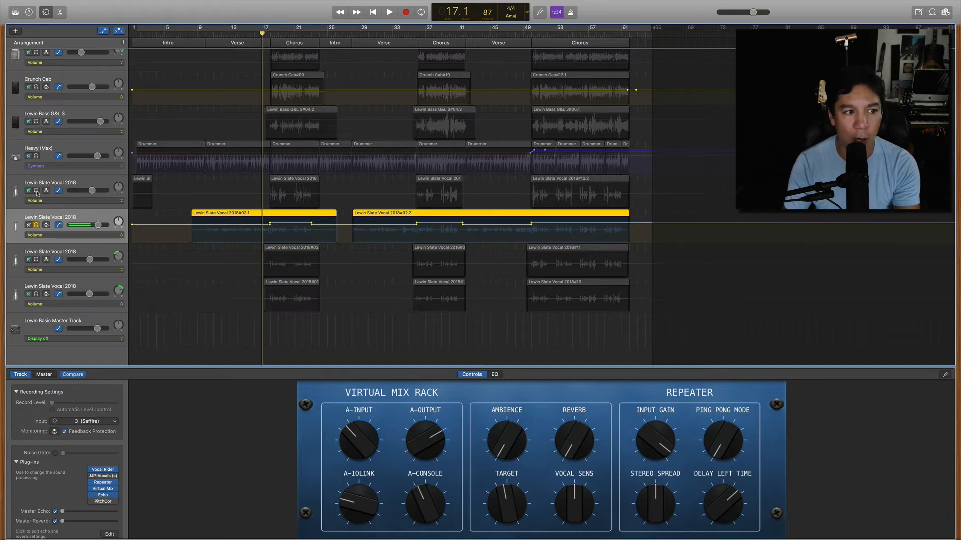
left_click(35, 226)
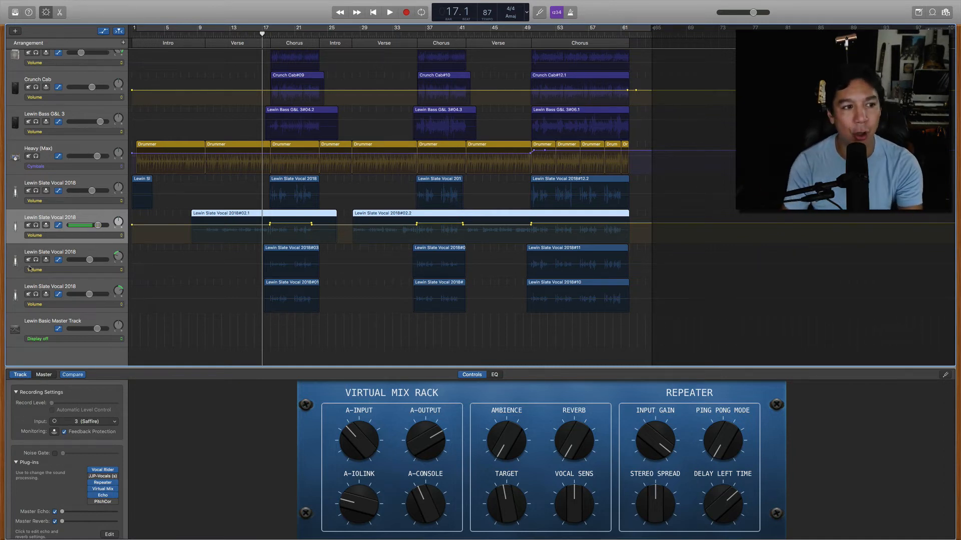
- Solo the uppermost vocal track and play it from the start of the first chorus to about bar 20
left_click(35, 191)
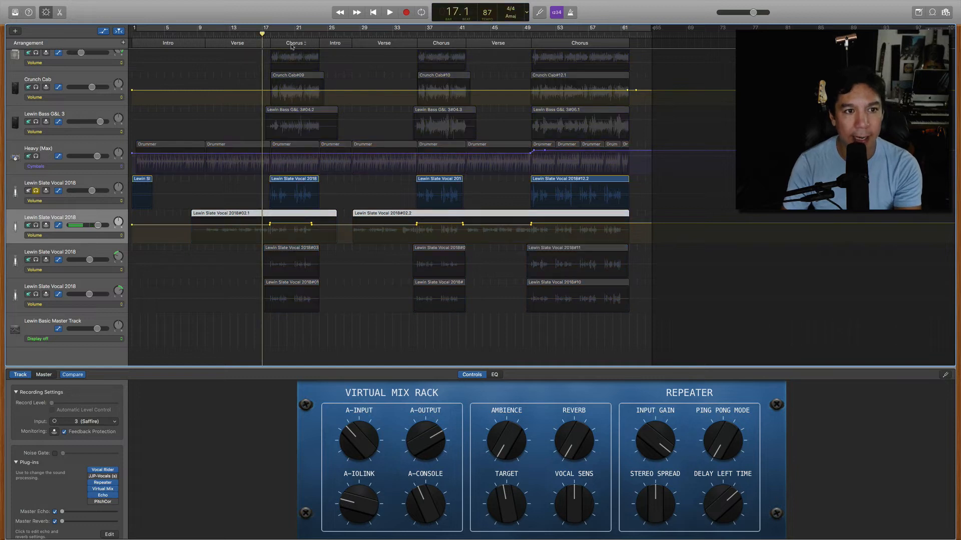
left_click_drag(270, 35, 268, 36)
key("space")
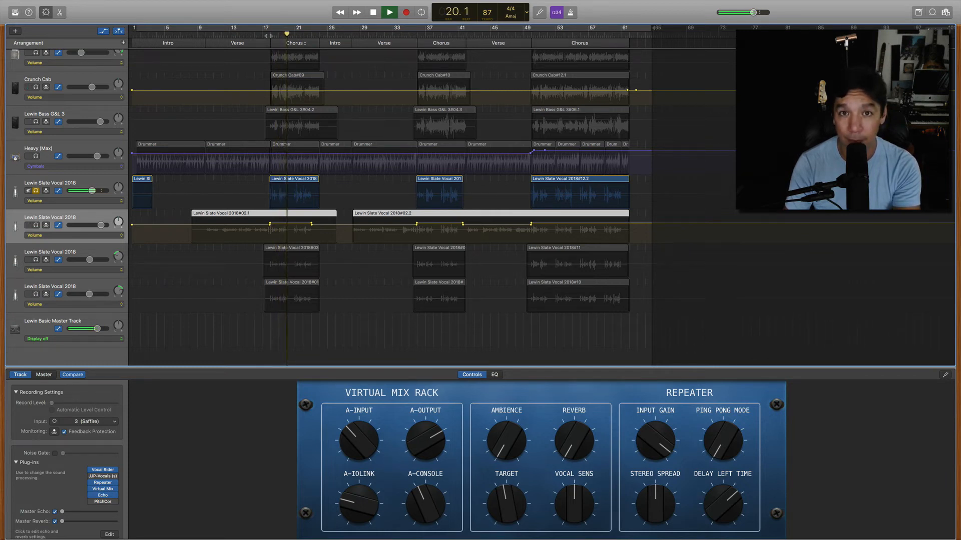
key("space")
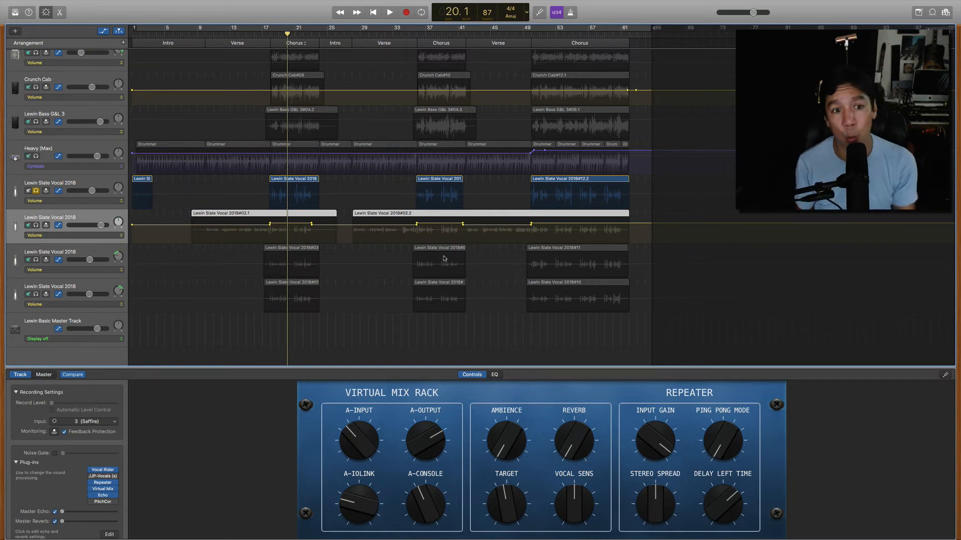
- Compare the soloed chorus vocal with Abbey Road Chambers bypassed and active, and examine the plug-in's Vintage Delay settings
left_click(77, 186)
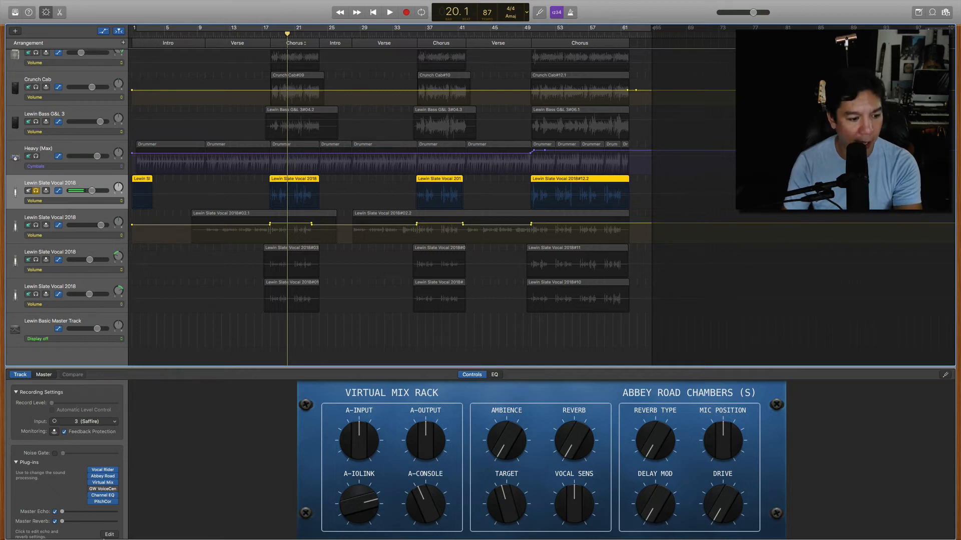
mouse_move(103, 477)
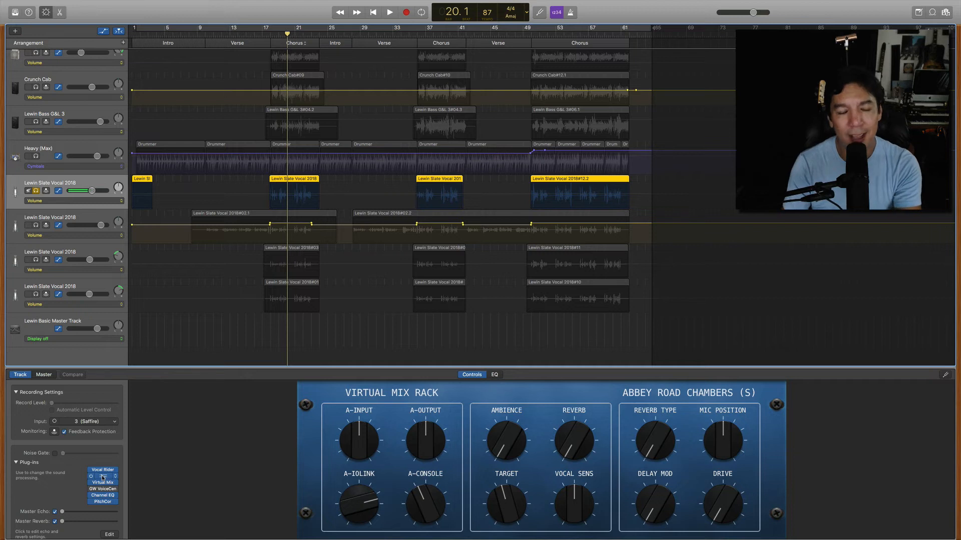
key("space")
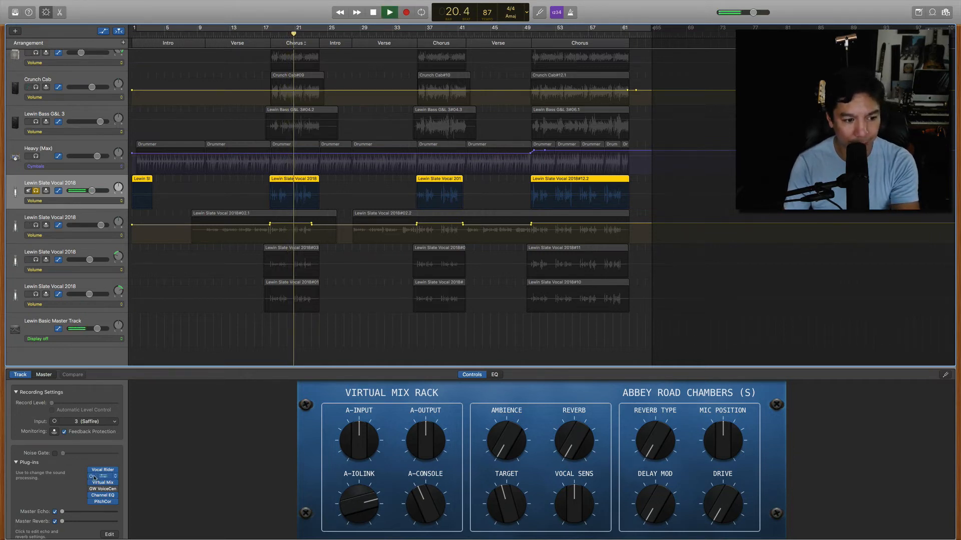
left_click(91, 476)
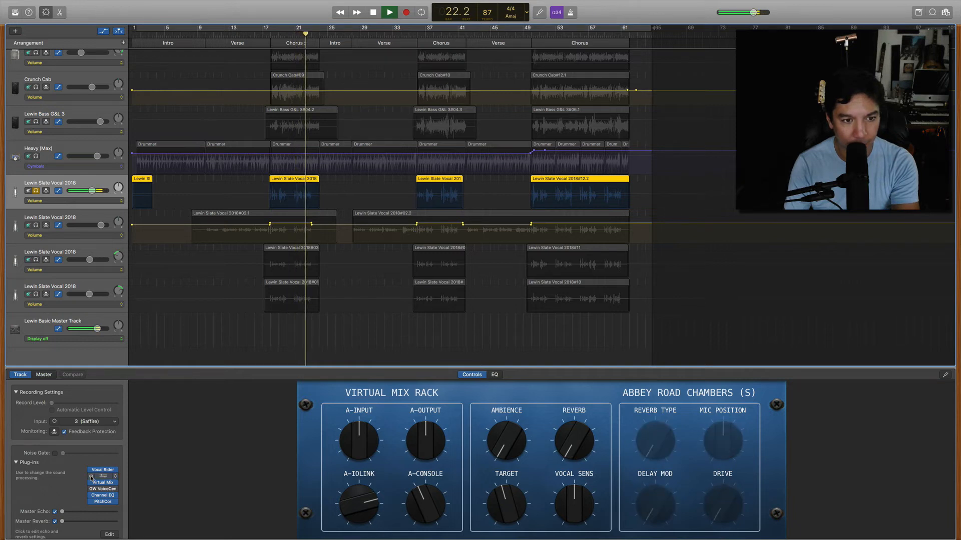
left_click(91, 477)
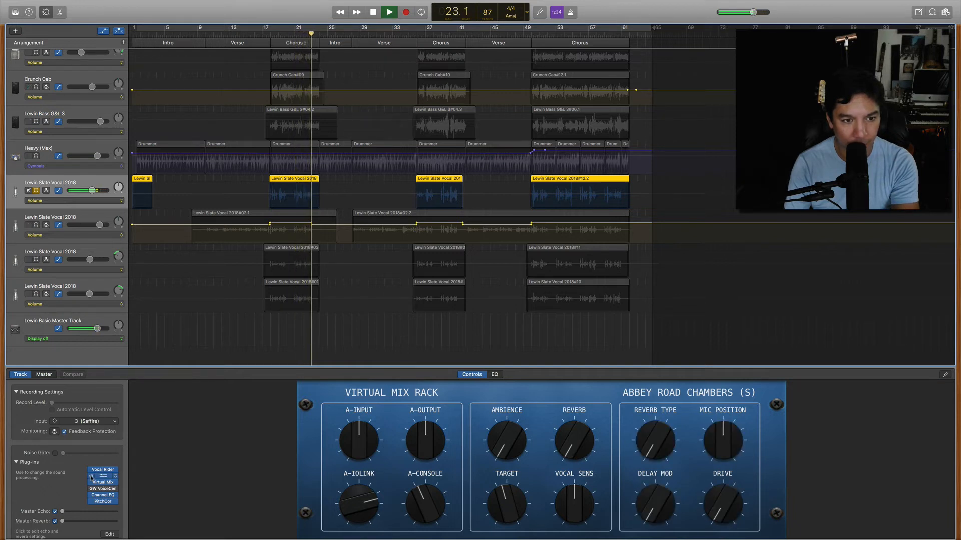
key("space")
left_click(103, 478)
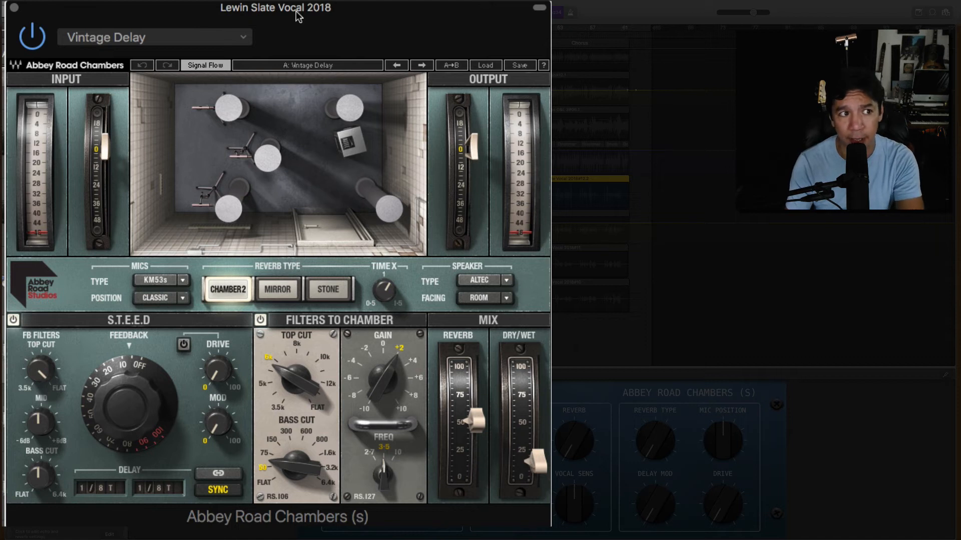
left_click(13, 7)
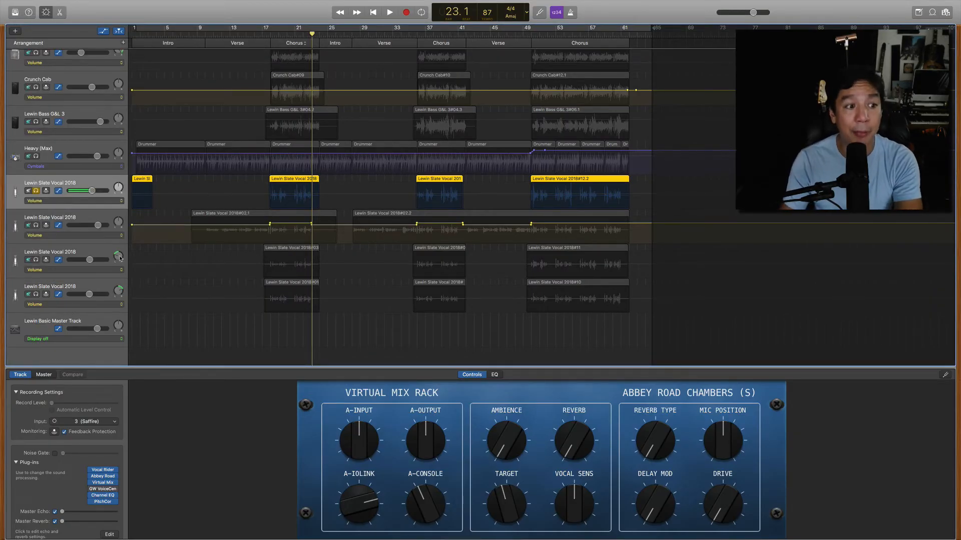
- Solo only the two lowest vocal tracks, panned to opposite sides, and listen to them from bar 18
left_click(83, 252)
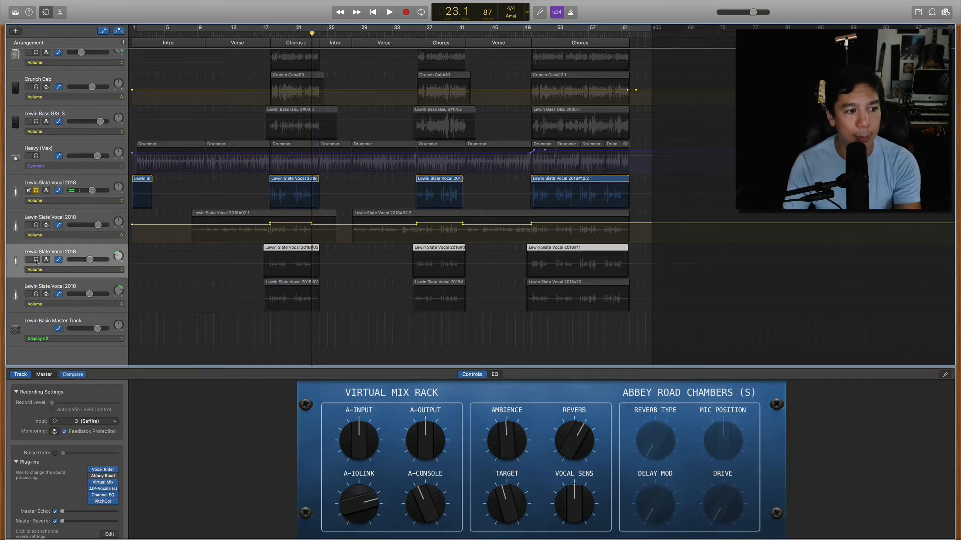
left_click(36, 191)
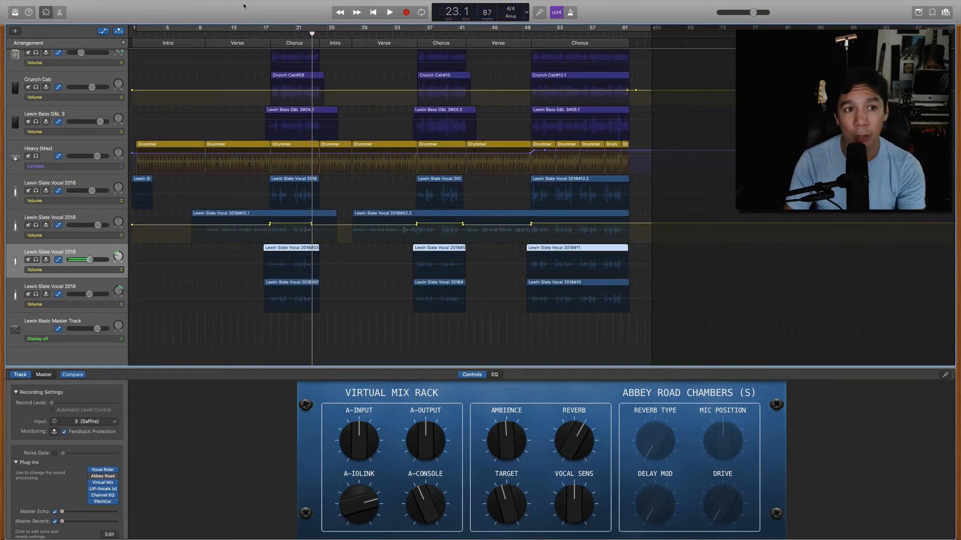
left_click(269, 33)
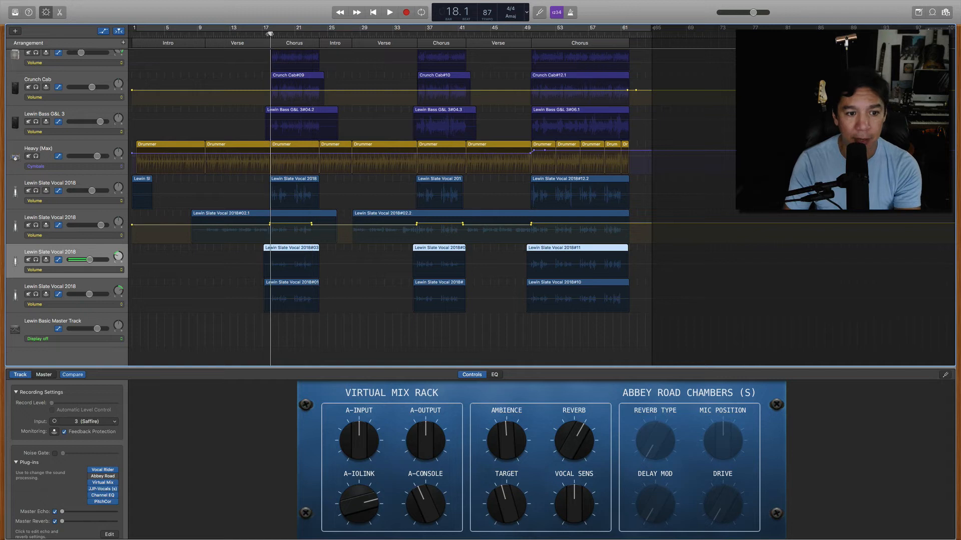
left_click(36, 260)
left_click(36, 294)
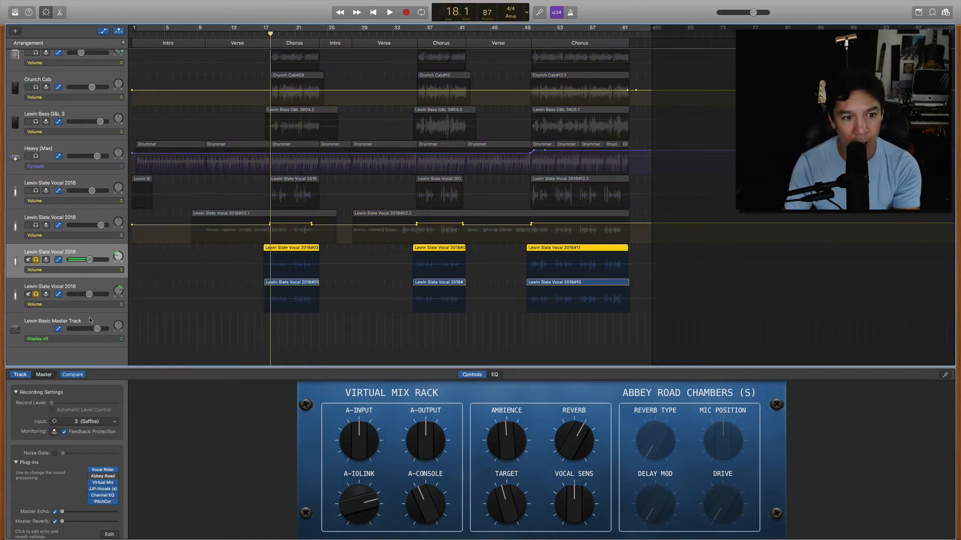
key("space")
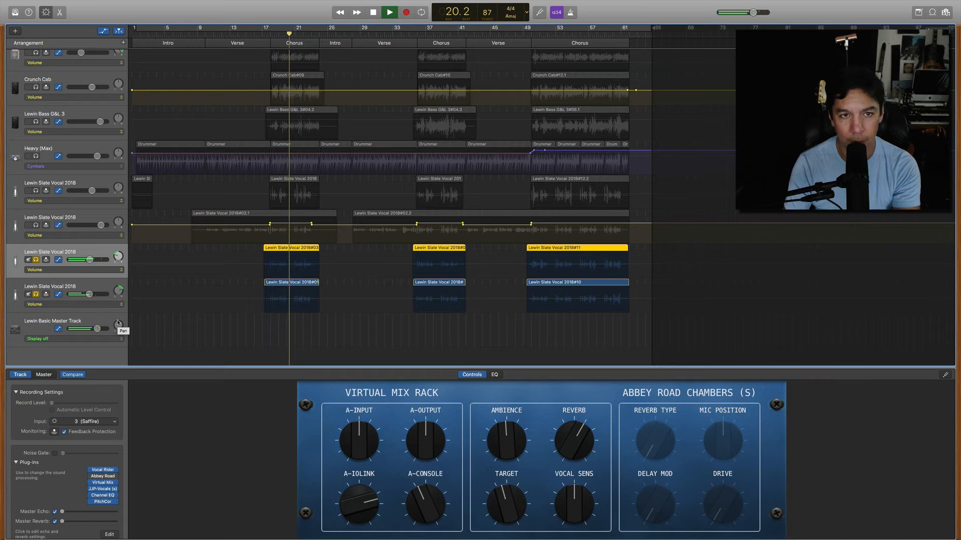
key("space")
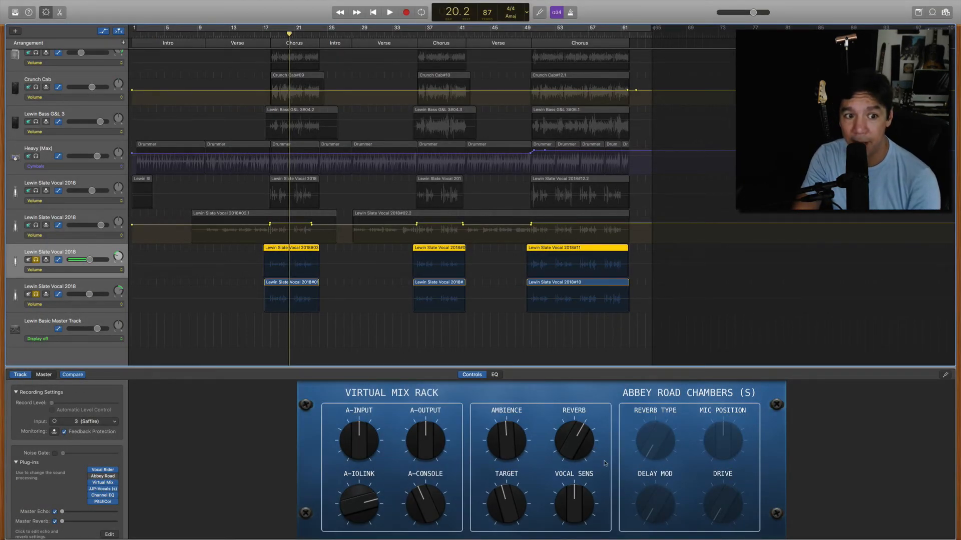
- Unsolo the two panned vocals, select the uppermost vocal track, and play the first chorus in the full mix from bar 17
left_click(28, 260)
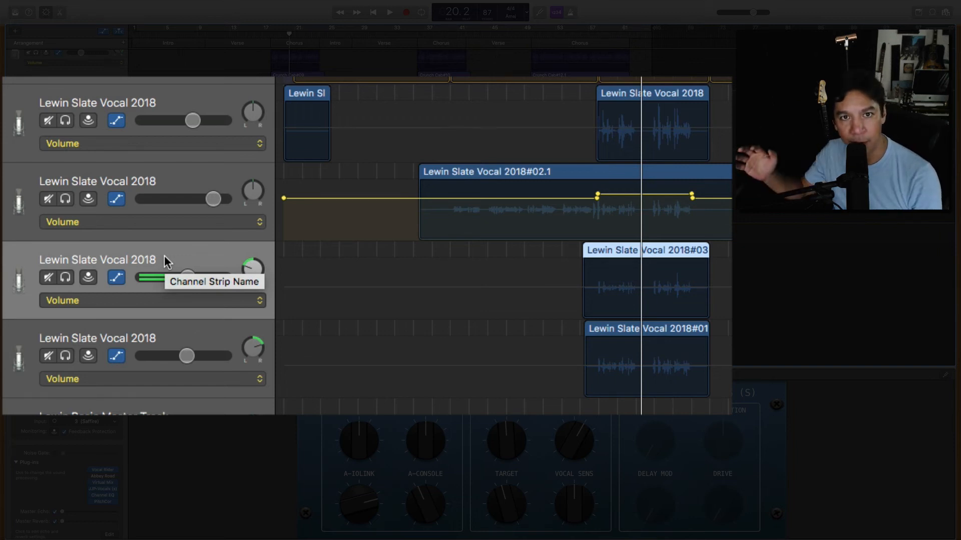
left_click(179, 98)
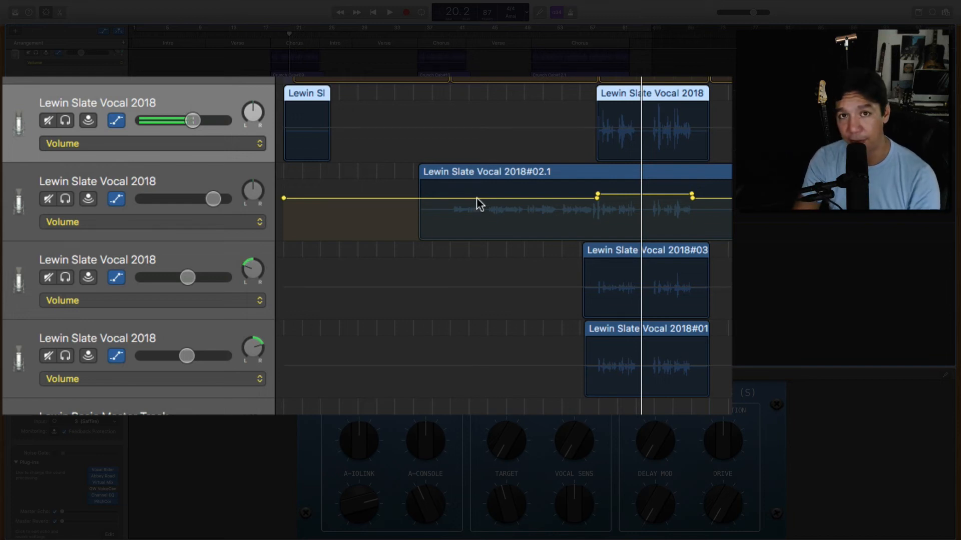
left_click(630, 194)
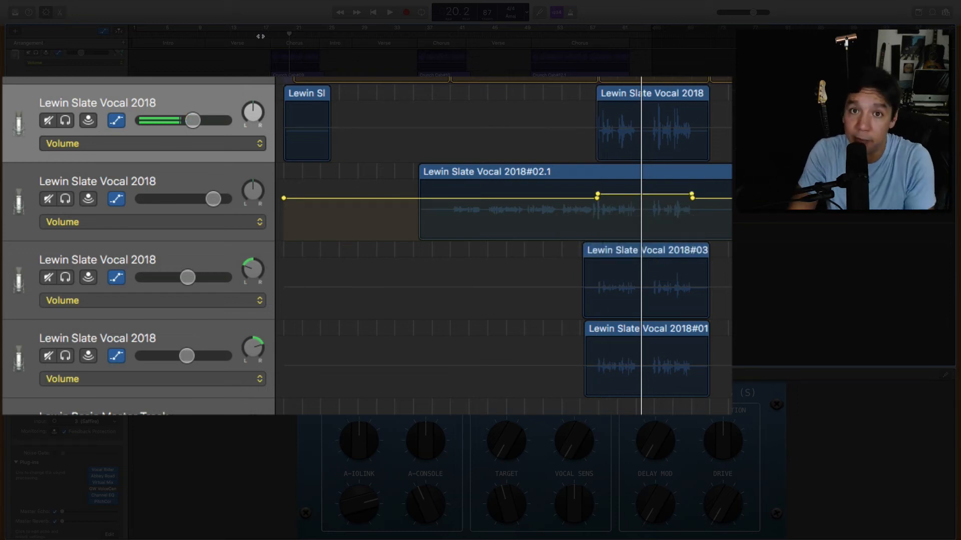
left_click(261, 36)
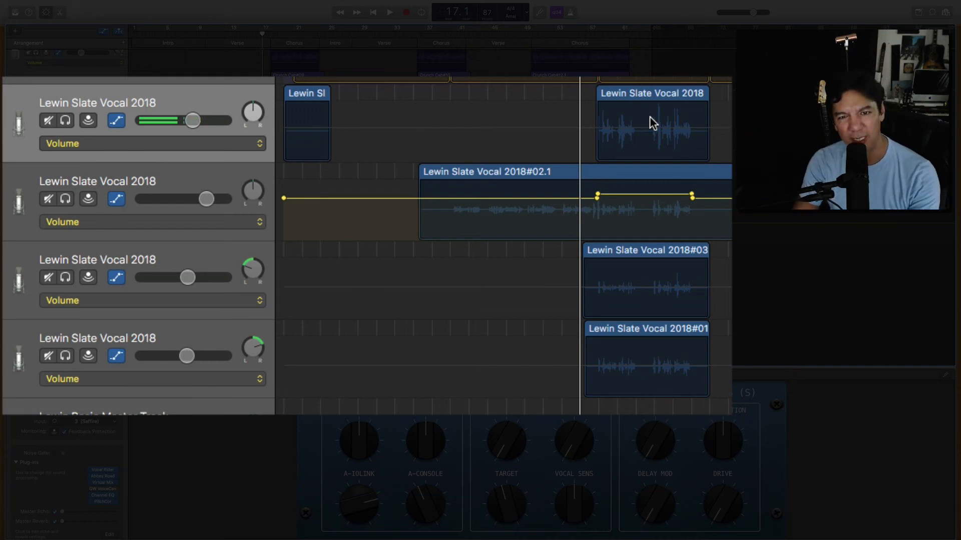
key("space")
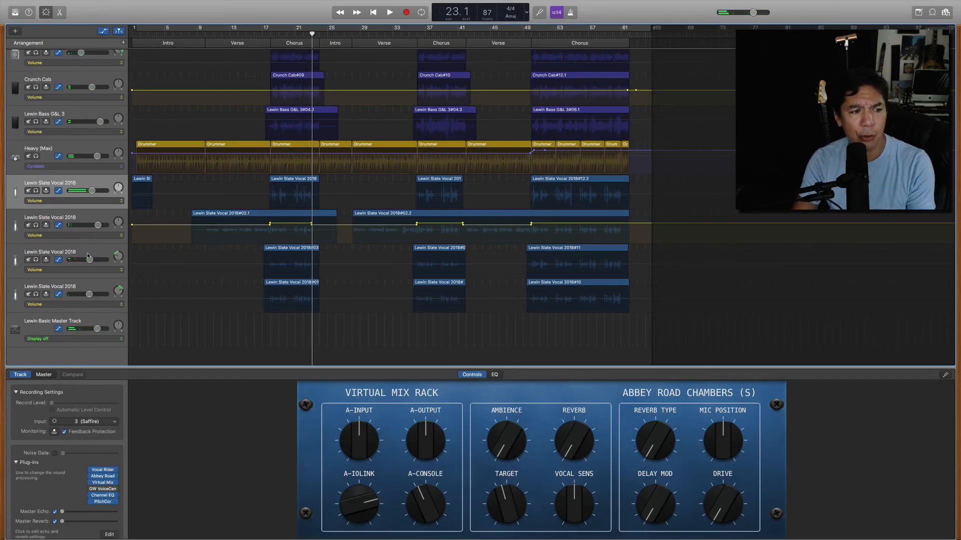
- Open the lowest vocal track's Virtual Mix Rack, examine the FG-N low-cut filter and low-band EQ settings, and close the rack
left_click(87, 253)
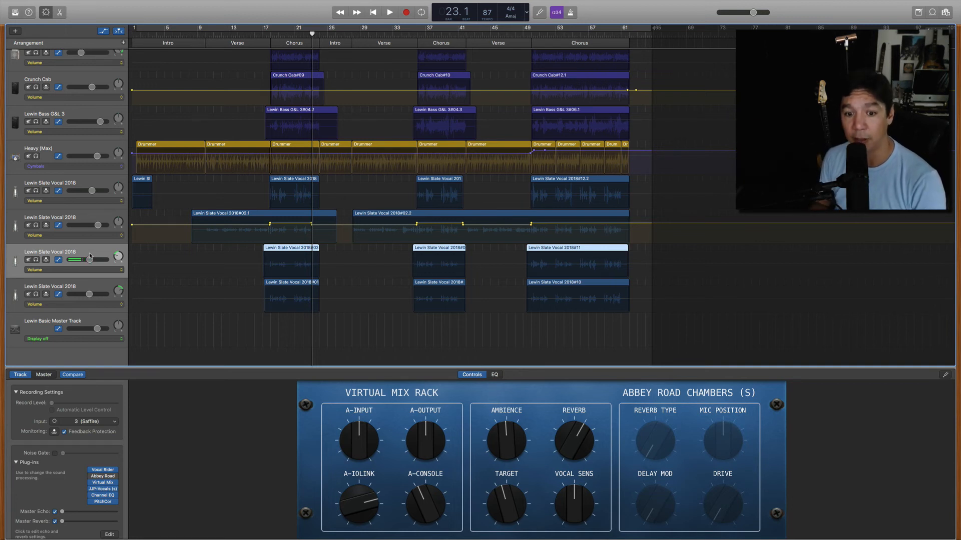
left_click(89, 285)
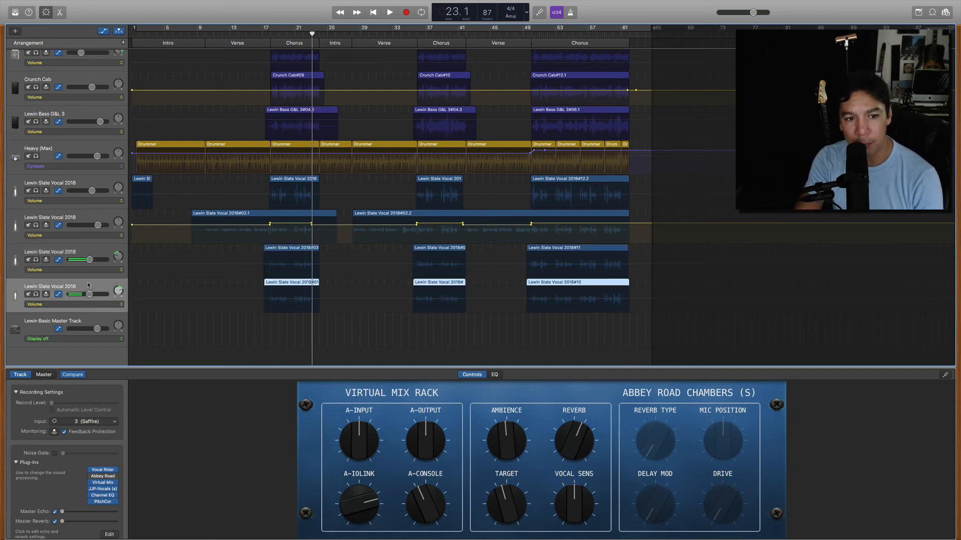
left_click(104, 483)
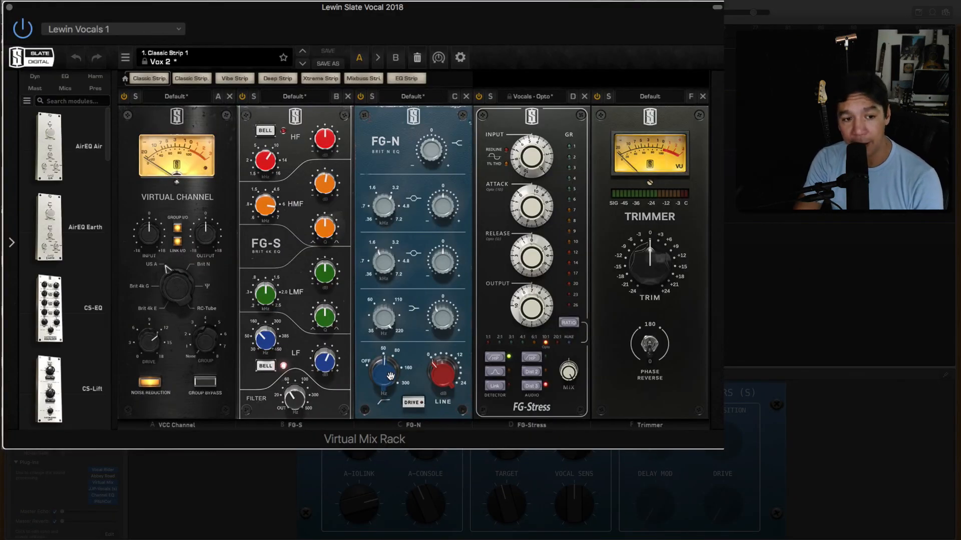
left_click(389, 378)
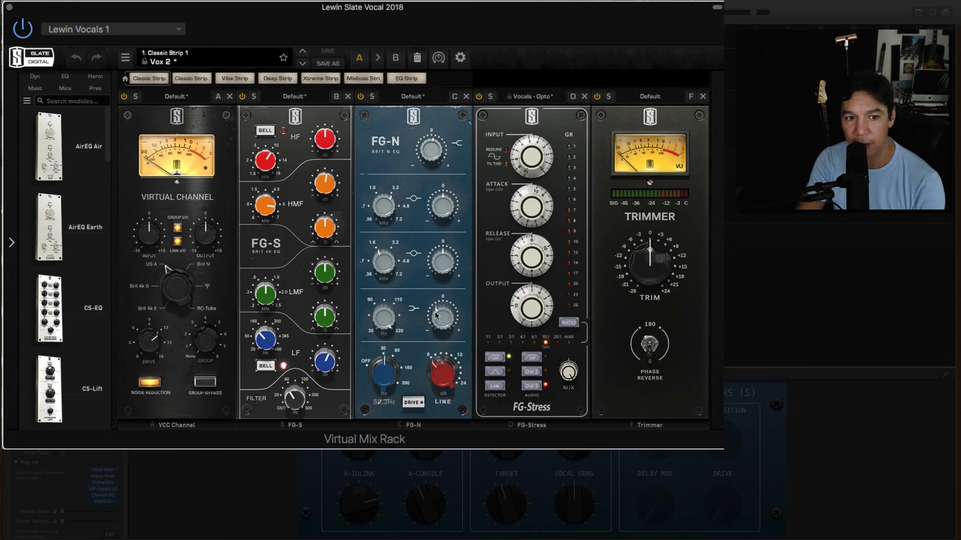
mouse_move(452, 325)
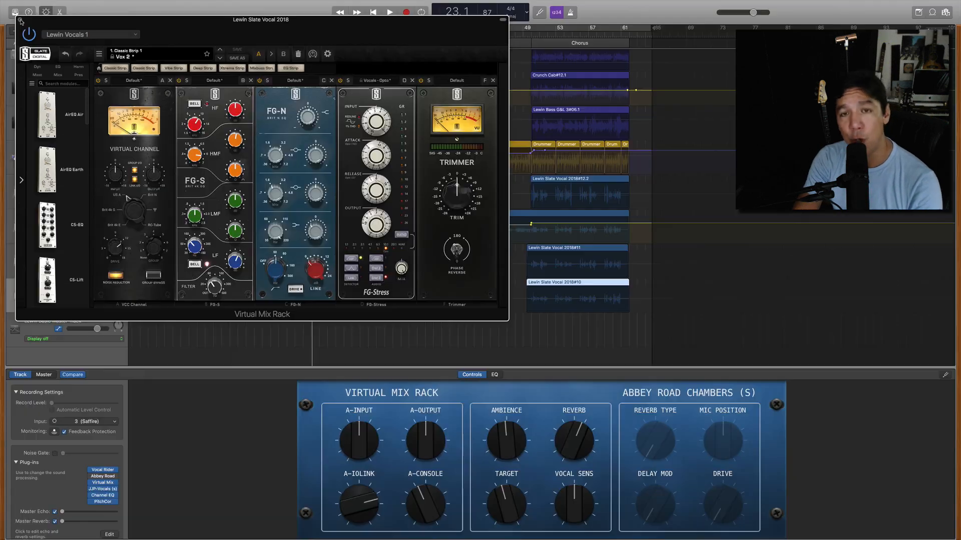
left_click(20, 20)
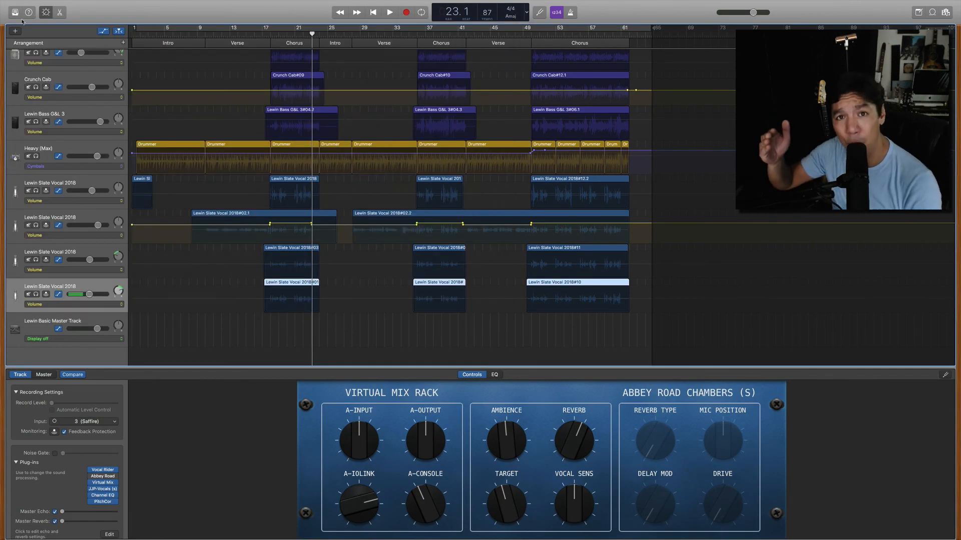